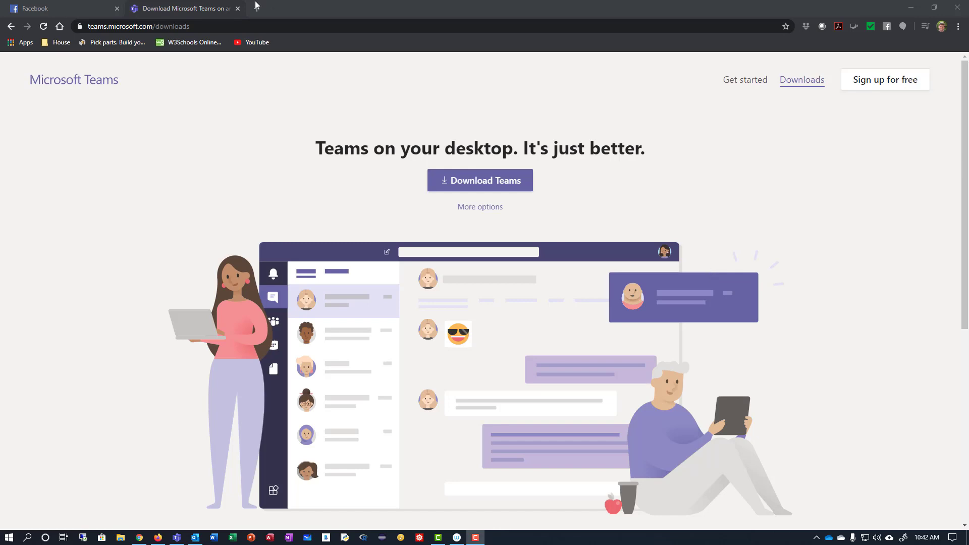
# Examine the desktop and mobile download options on the Microsoft Teams downloads page, cancelling the installer's save dialog.
pyautogui.click(259, 27)
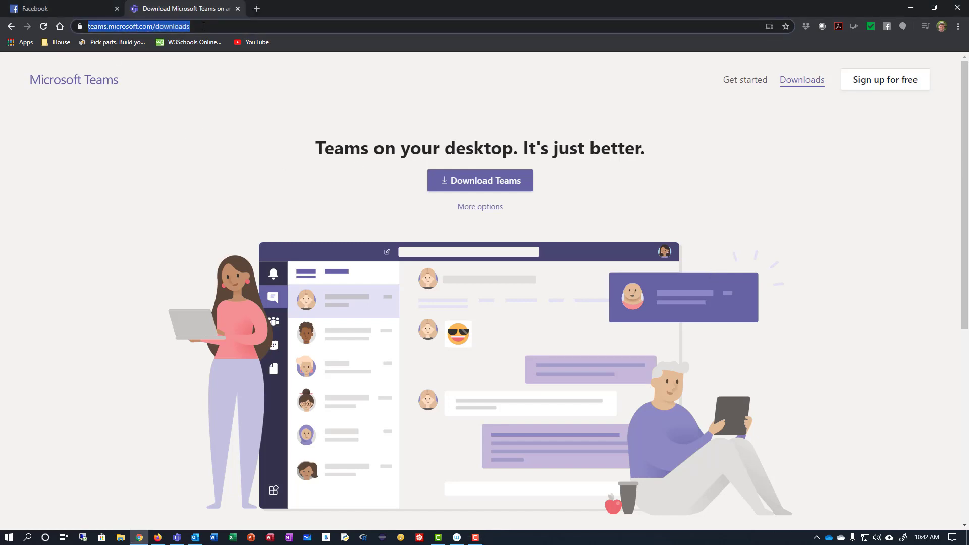
pyautogui.click(504, 185)
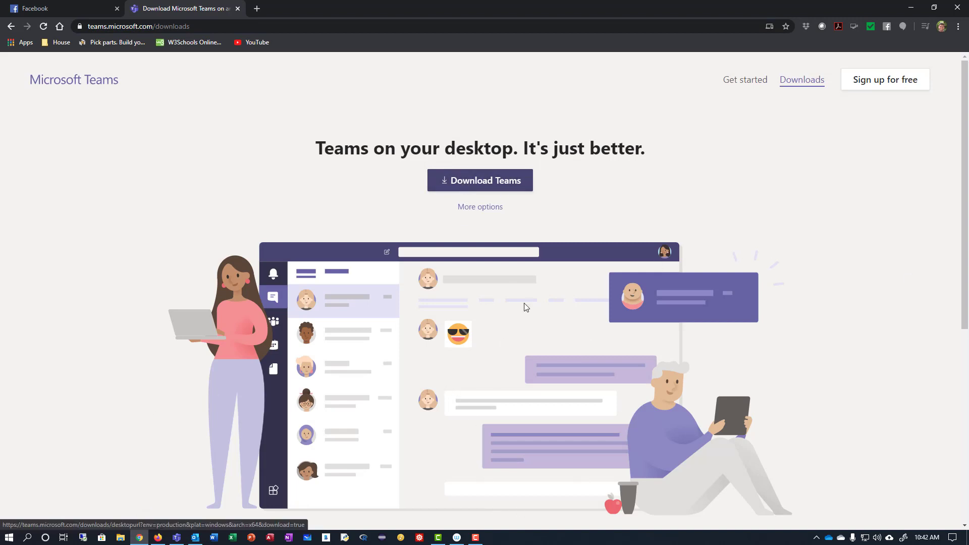
pyautogui.scroll(-1, 201, 307)
pyautogui.scroll(-6, 249, 320)
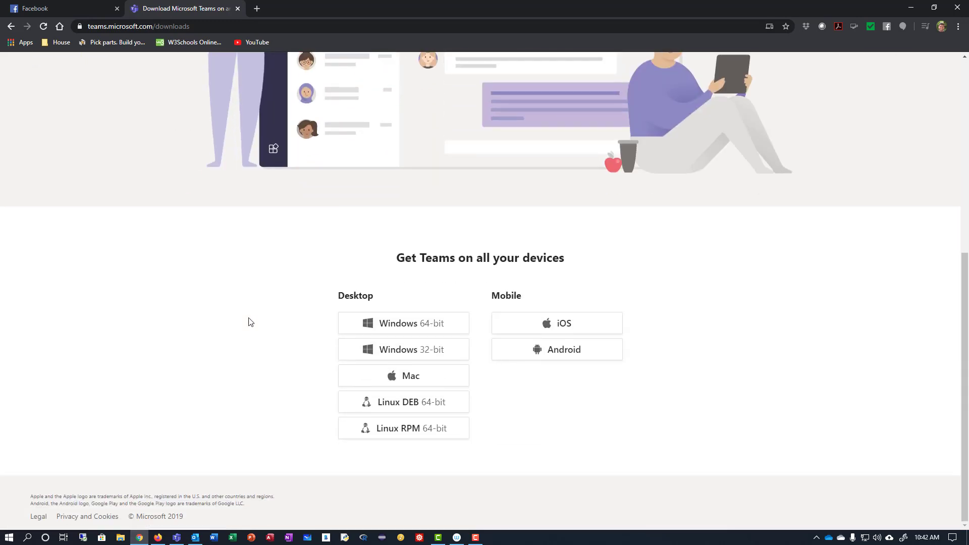
pyautogui.scroll(7, 248, 320)
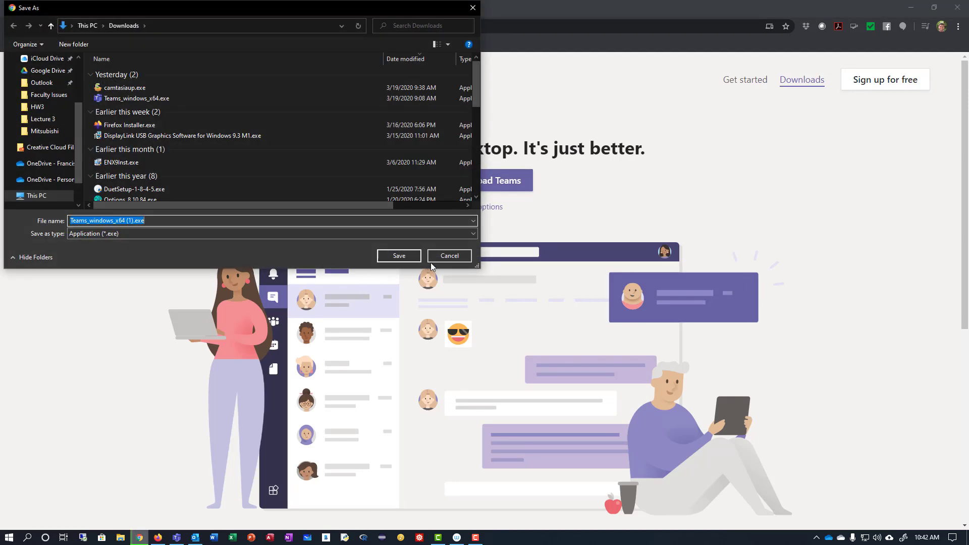
pyautogui.click(441, 256)
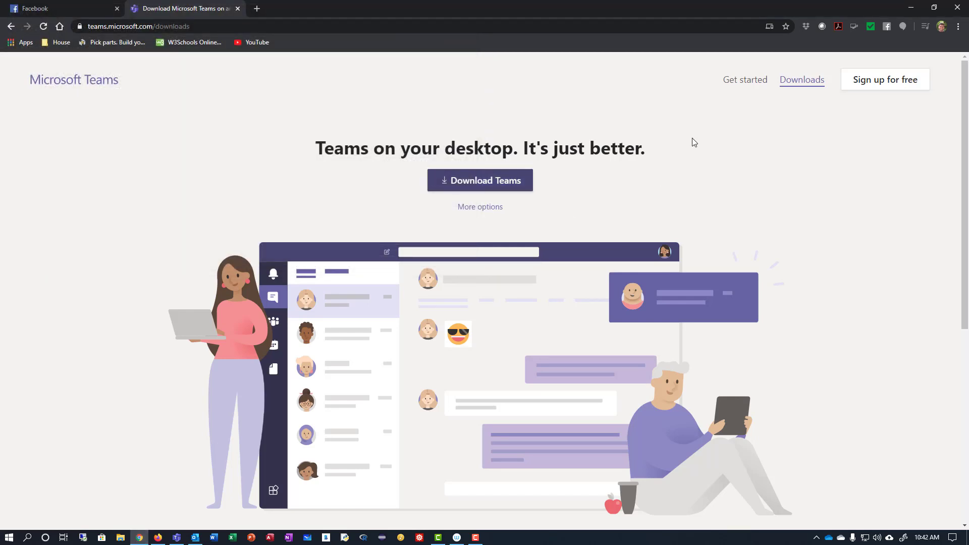
pyautogui.scroll(-7, 682, 225)
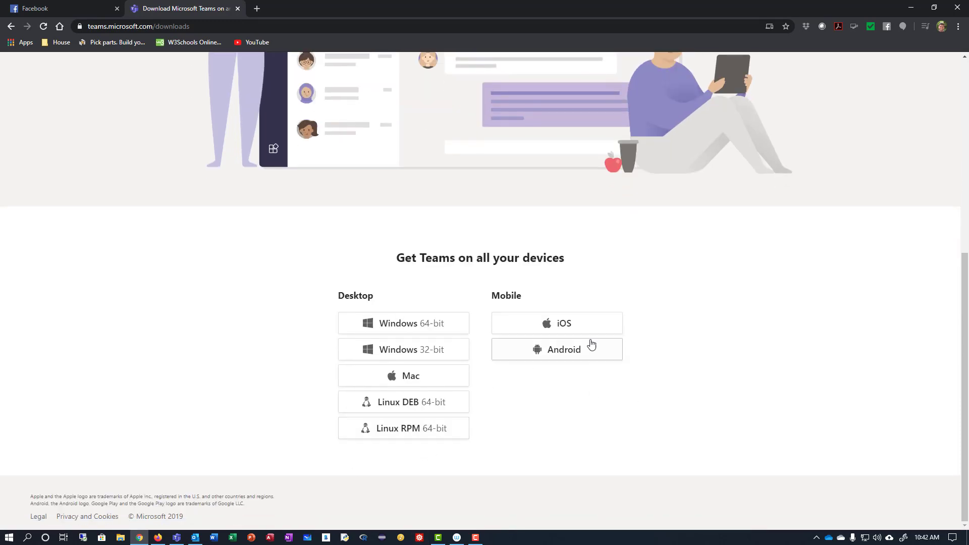
pyautogui.scroll(7, 630, 402)
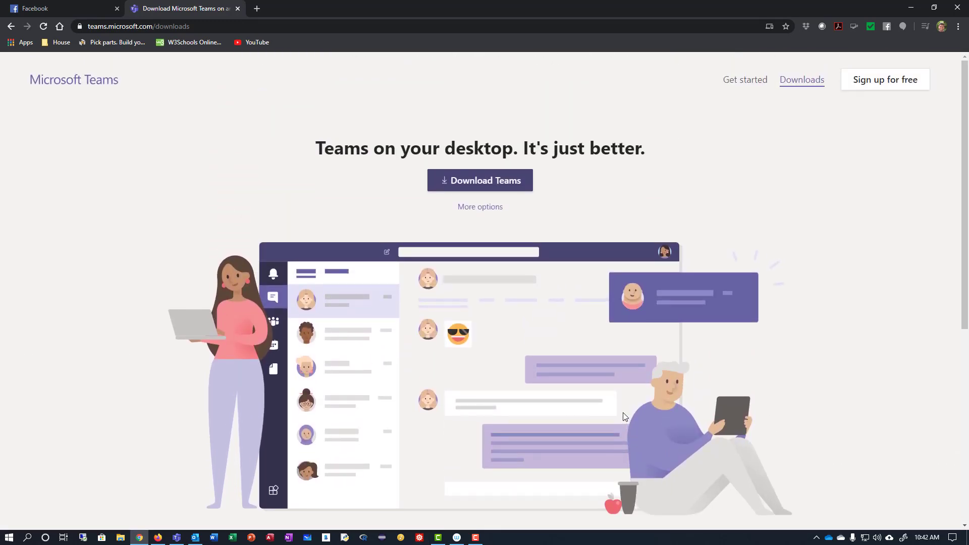
pyautogui.scroll(-1, 623, 413)
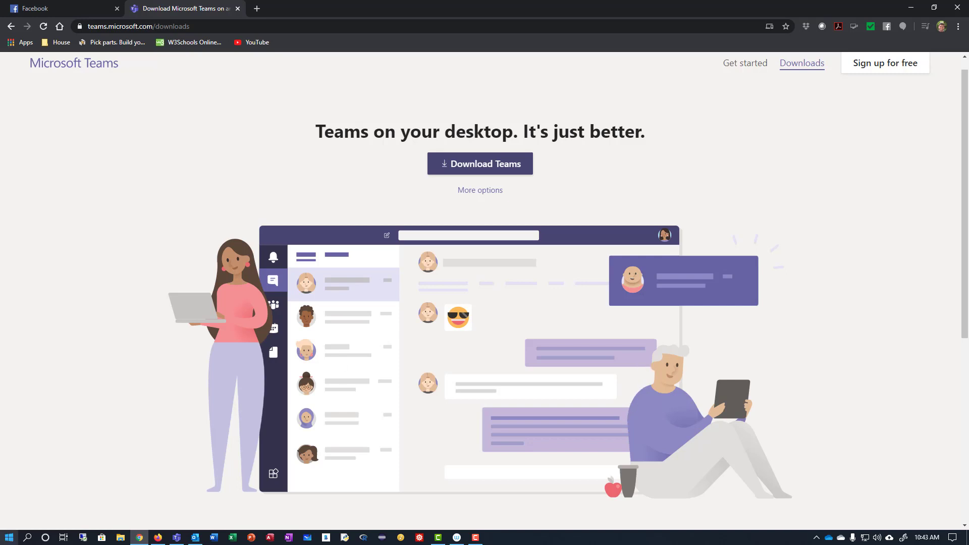
# Switch to the Microsoft Teams desktop app and look through the list of recent chats.
pyautogui.click(176, 537)
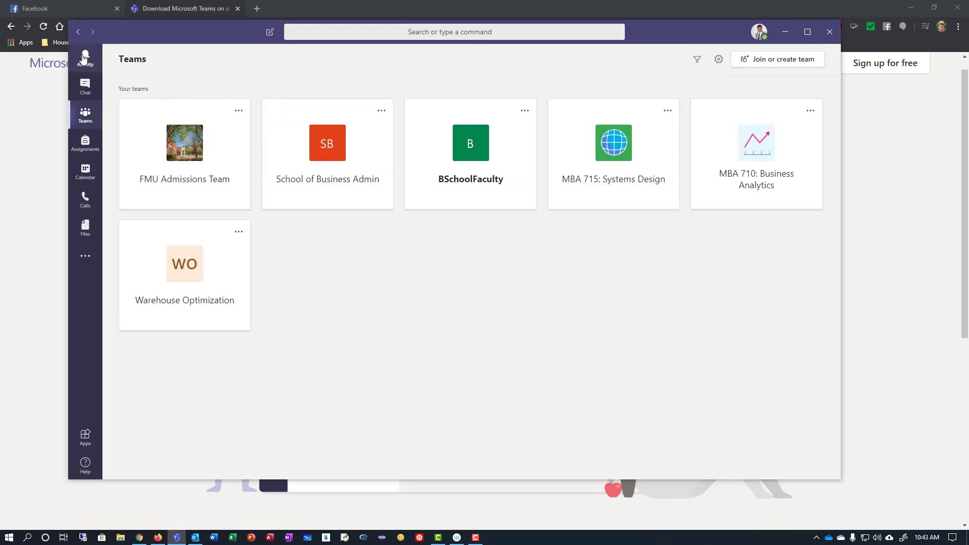
pyautogui.click(85, 84)
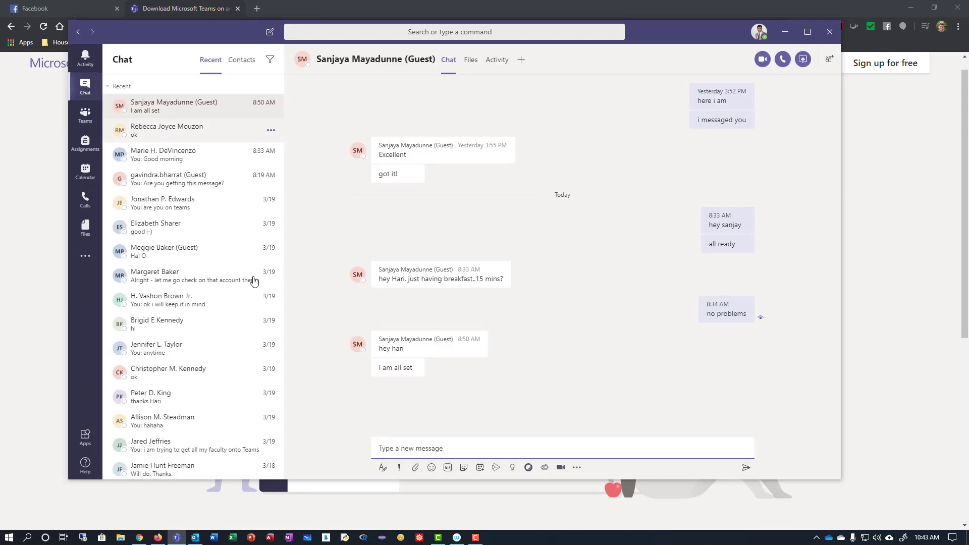
pyautogui.scroll(-1, 268, 362)
pyautogui.scroll(-5, 270, 364)
pyautogui.scroll(3, 274, 366)
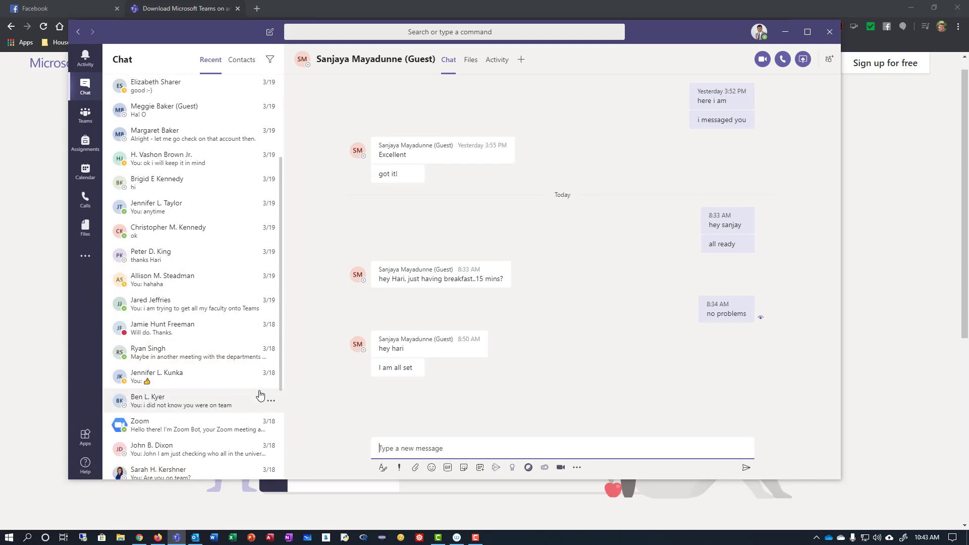
pyautogui.scroll(-3, 207, 372)
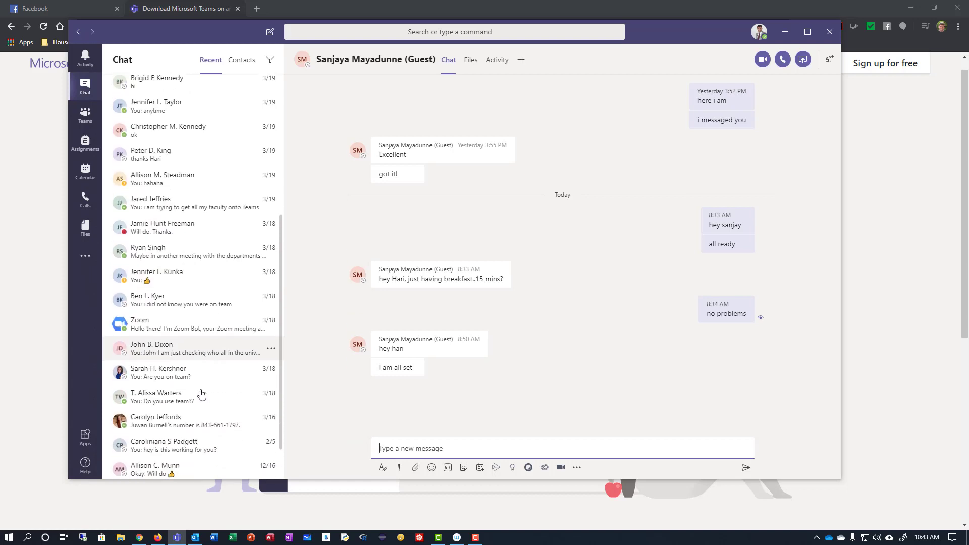
# Start creating a new team of type Class and name it BUS 305: Business Statistics.
pyautogui.click(84, 124)
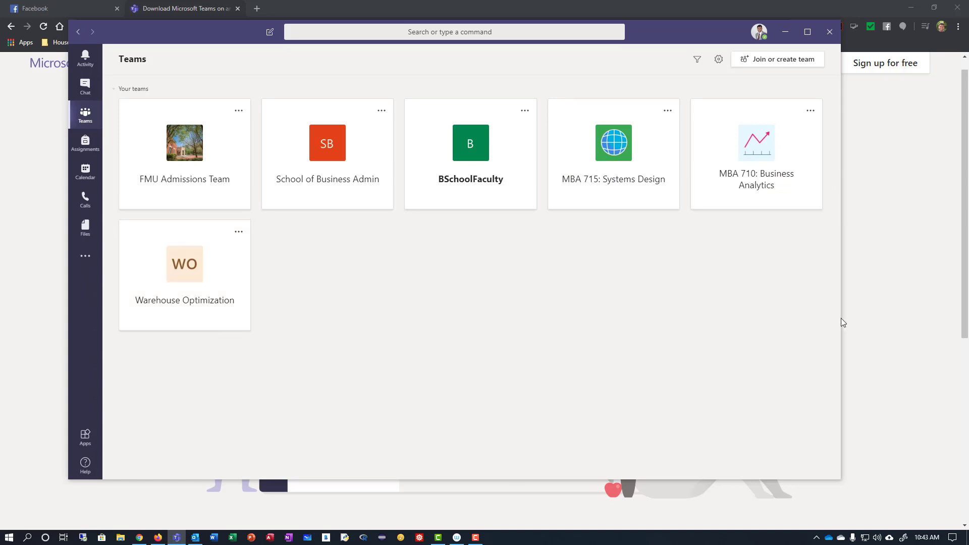
pyautogui.click(789, 60)
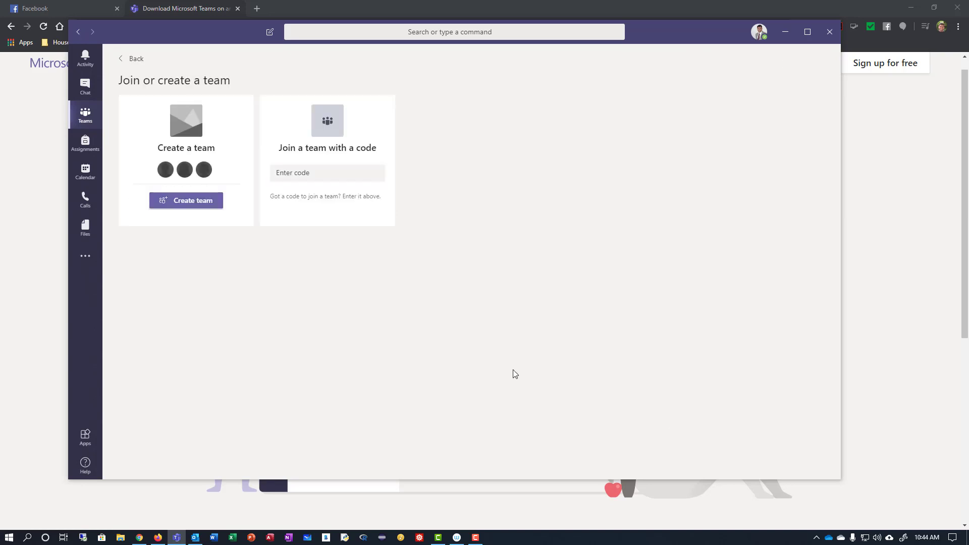
pyautogui.click(188, 202)
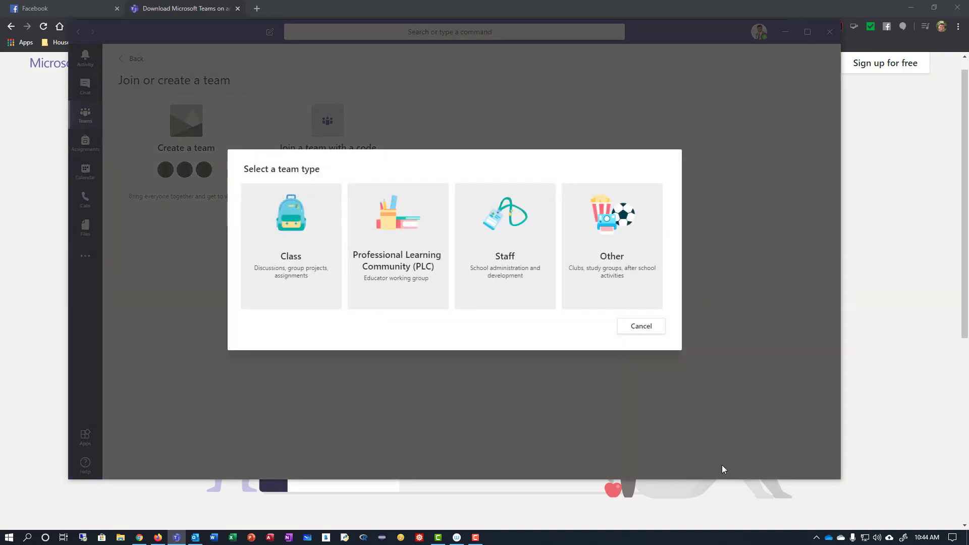
pyautogui.click(291, 260)
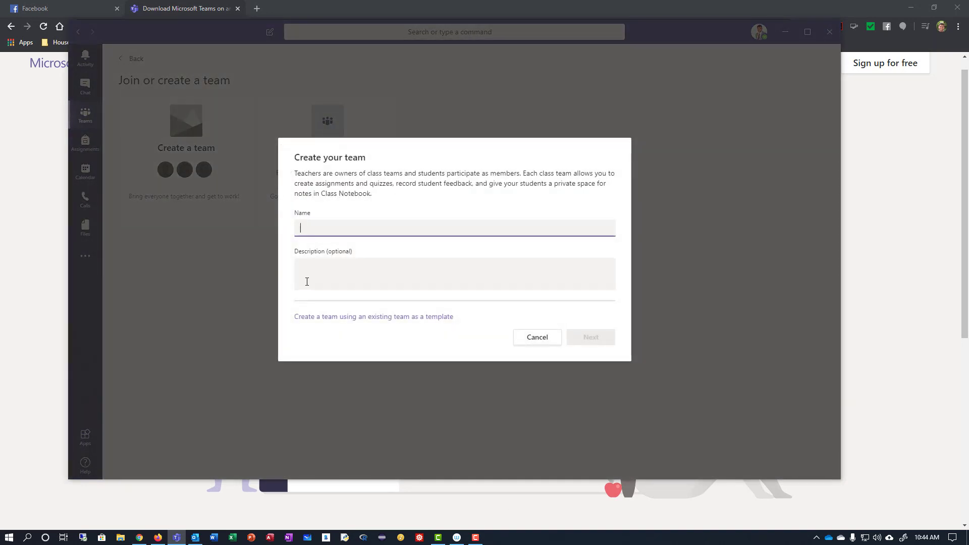
pyautogui.write('BUS 305')
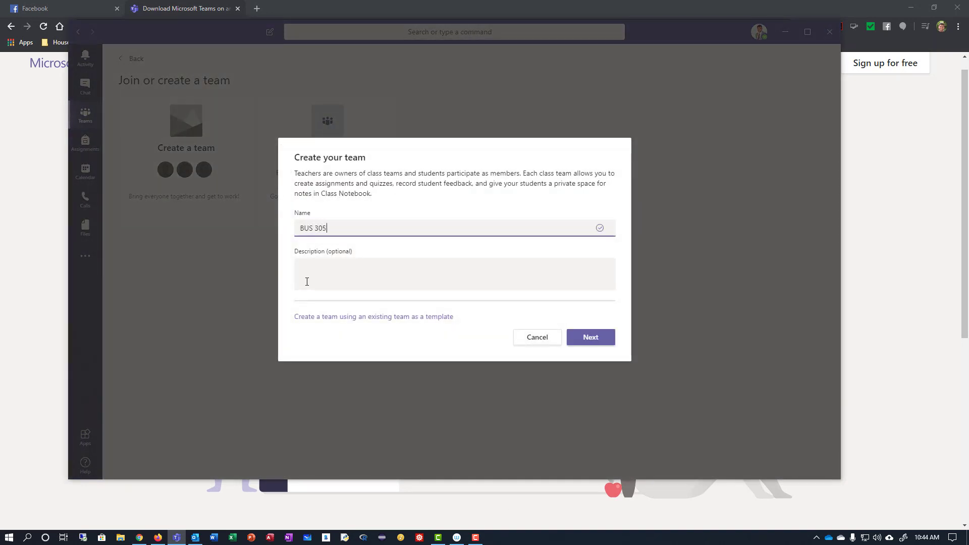
pyautogui.write(': Business Statistics')
# Describe the class team as "We meet MWF 9:30 - 10:30 am" and finish creating it without adding people.
pyautogui.click(320, 277)
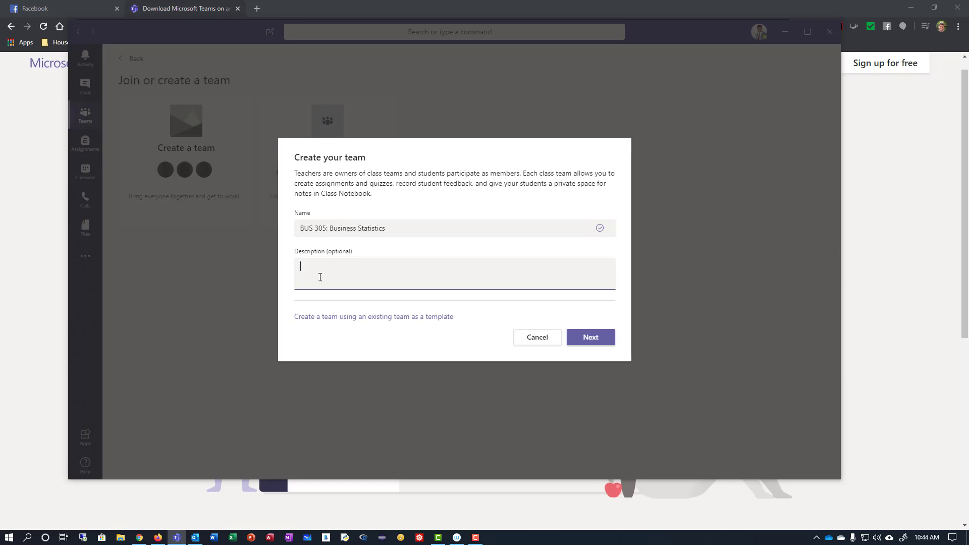
pyautogui.write('We mee')
pyautogui.write('t T')
pyautogui.write('MWF 9:3-')
pyautogui.write('0 - 10')
pyautogui.write(':30 am')
pyautogui.click(589, 338)
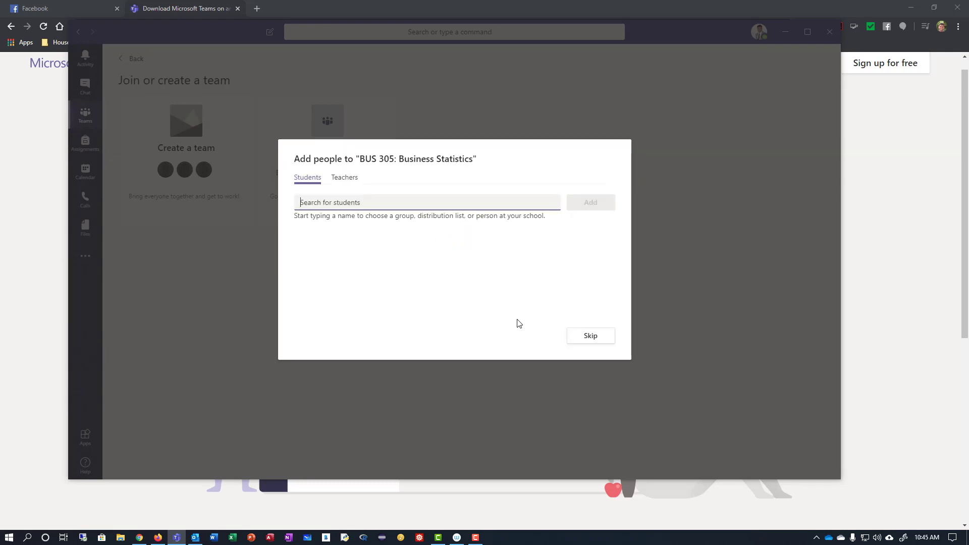
pyautogui.hotkey('alt', 'Tab')
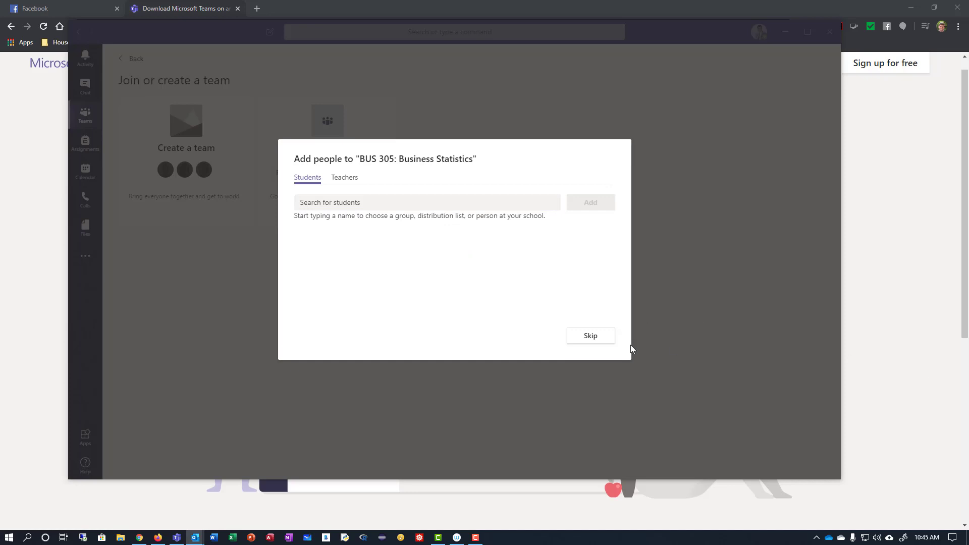
pyautogui.click(591, 337)
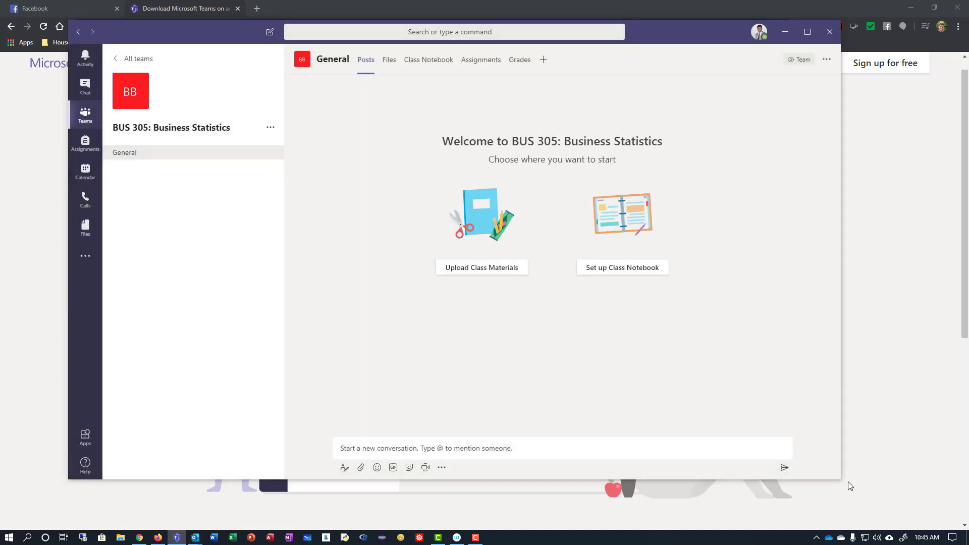
# In BUS 305's member management, select a student's e-mail address as a guest, and close the dialog without adding the student.
pyautogui.click(270, 128)
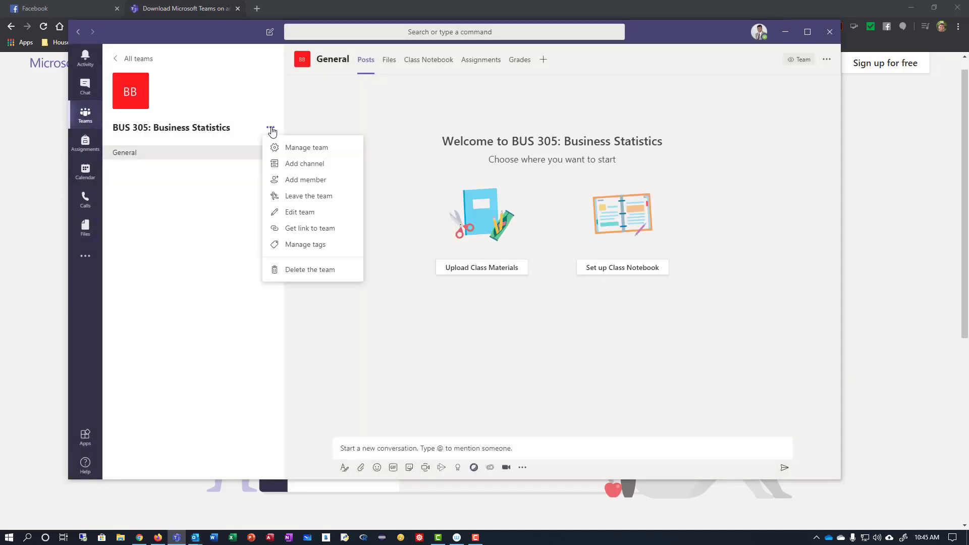
pyautogui.click(273, 147)
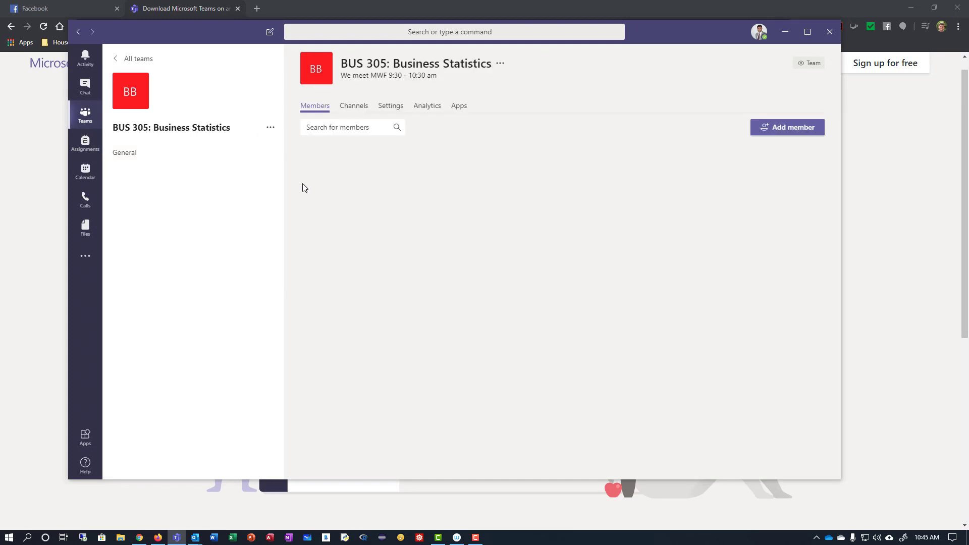
pyautogui.click(789, 131)
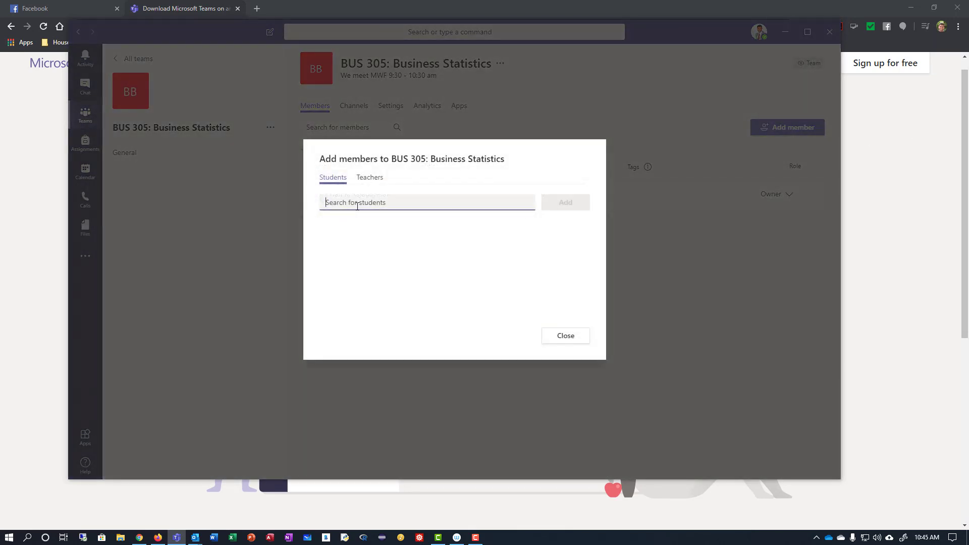
pyautogui.hotkey('ctrl', 'v')
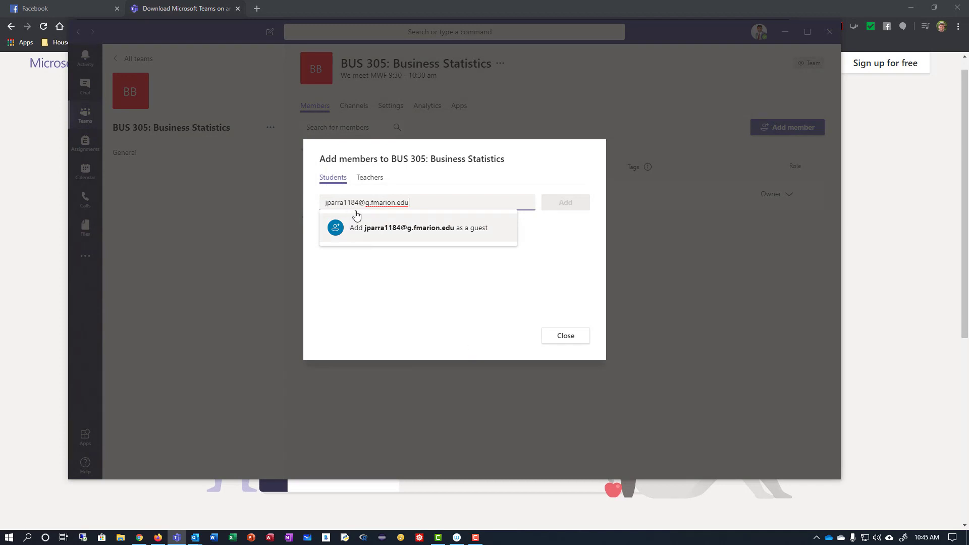
pyautogui.click(403, 228)
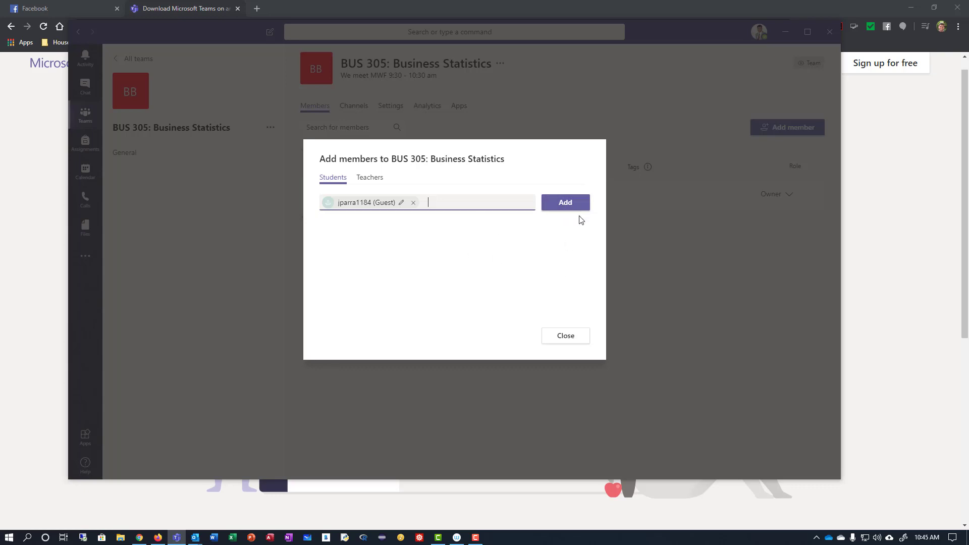
pyautogui.click(566, 337)
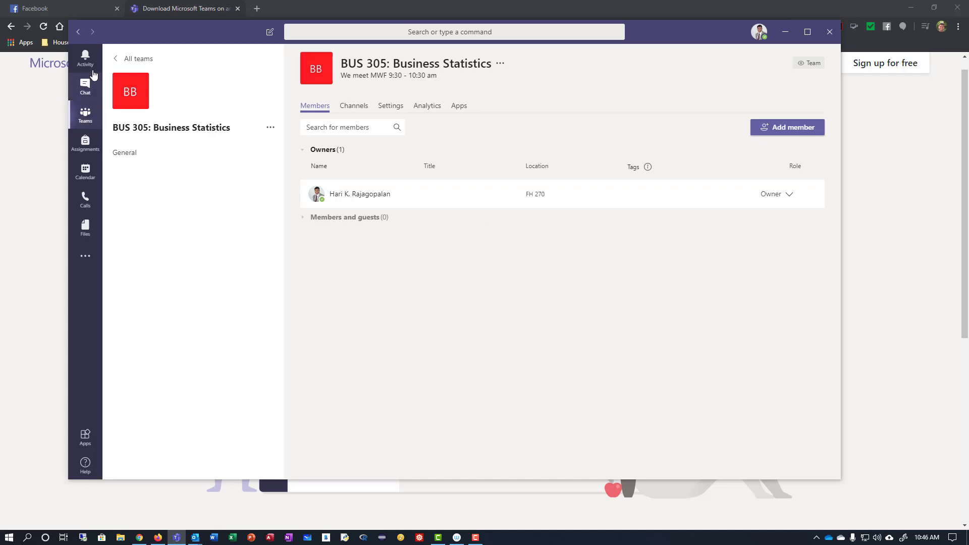
# Open the activity feed and view the latest reply in the MBA 710: Business Analytics General channel.
pyautogui.click(86, 58)
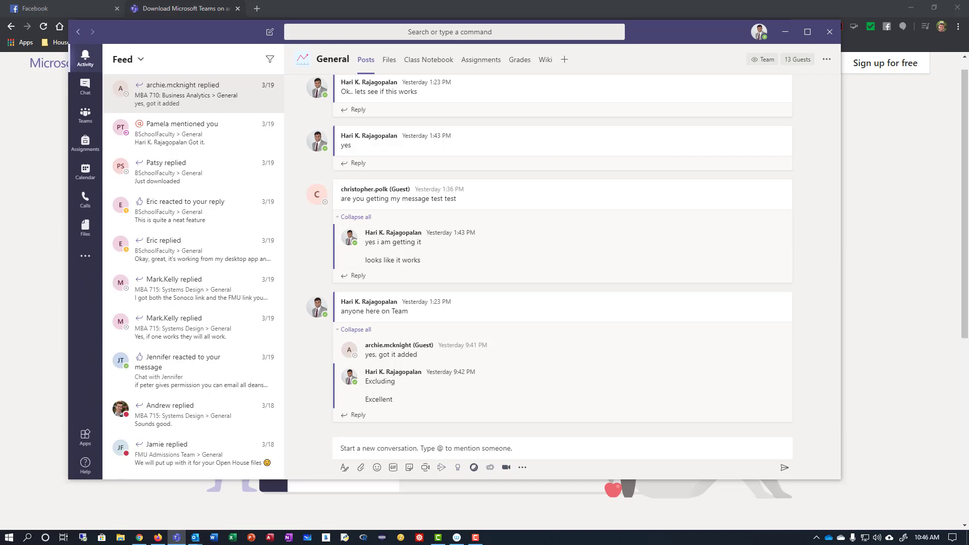
pyautogui.moveTo(511, 310)
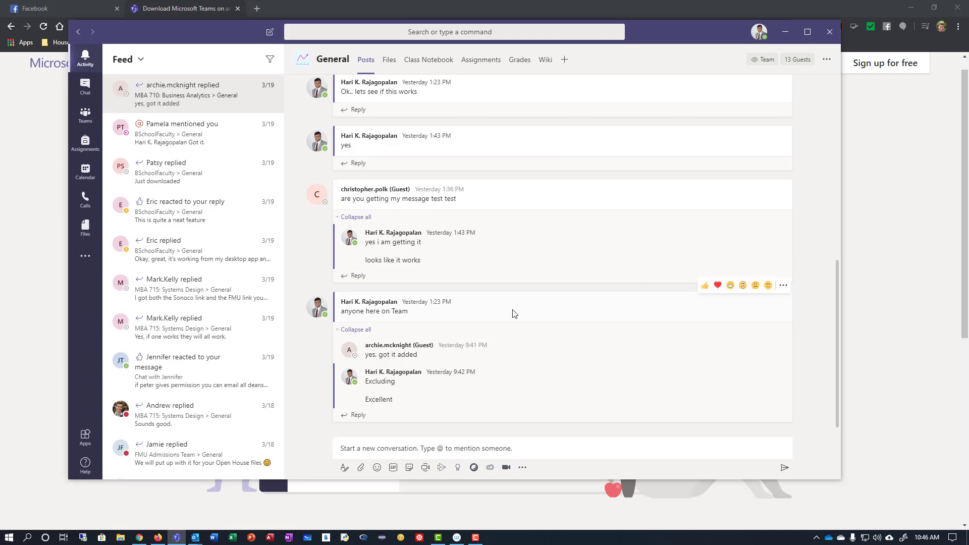
pyautogui.moveTo(668, 351)
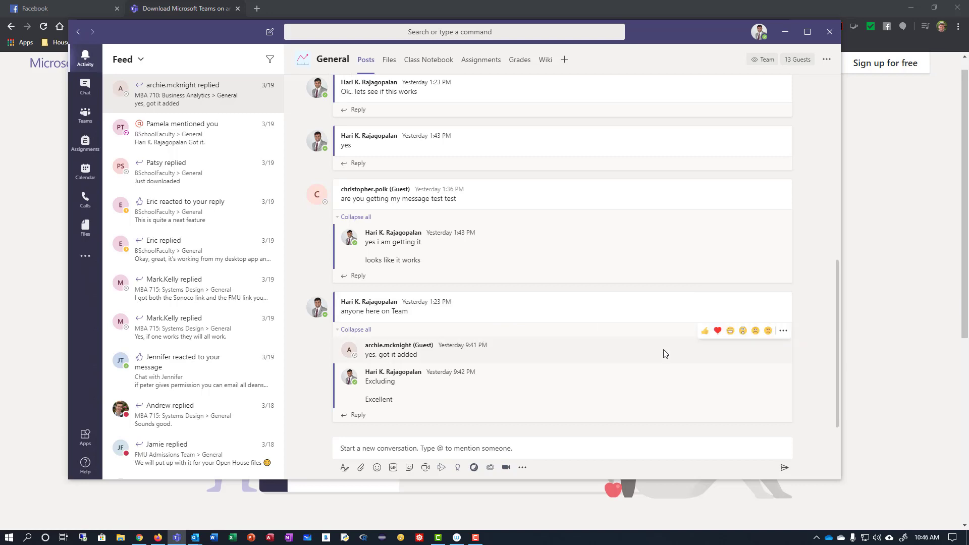